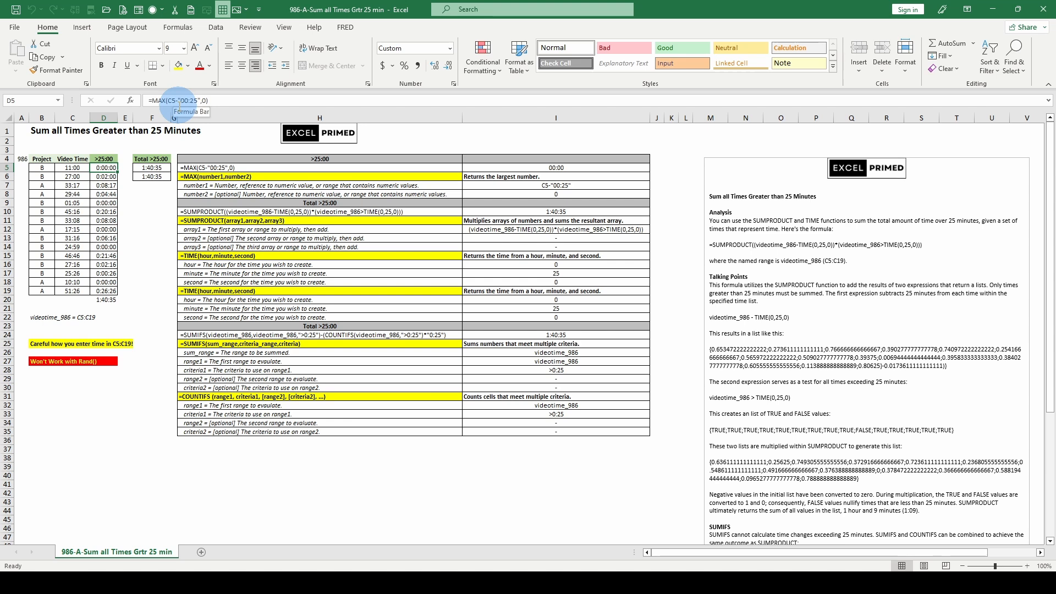
# Step: Examine both arguments of the MAX formula in D5, evaluate its number1 argument in place, and discard the edit
pyautogui.click(203, 100)
pyautogui.click(181, 118)
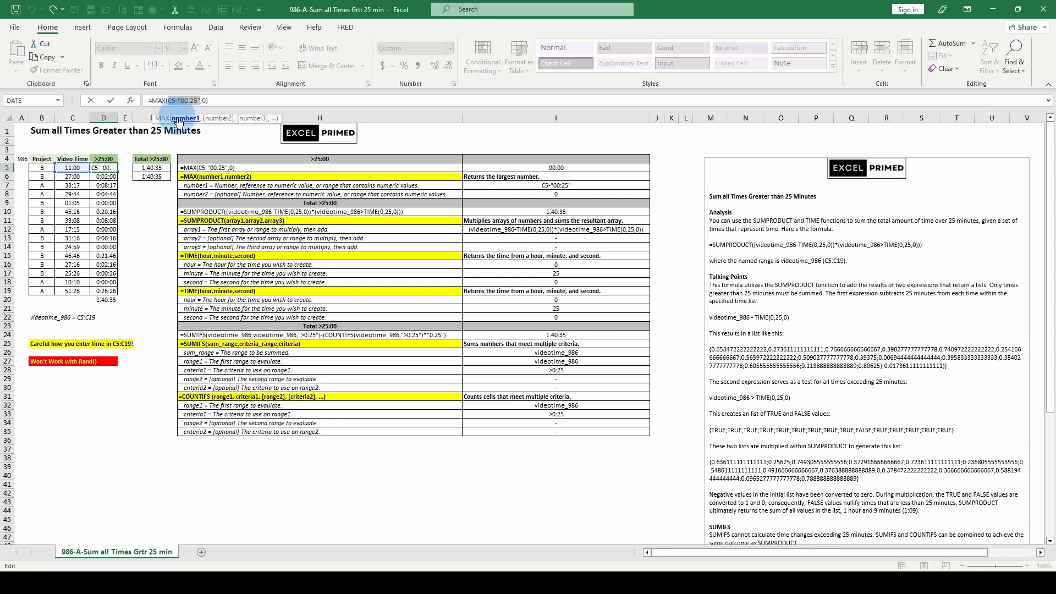
pyautogui.click(215, 119)
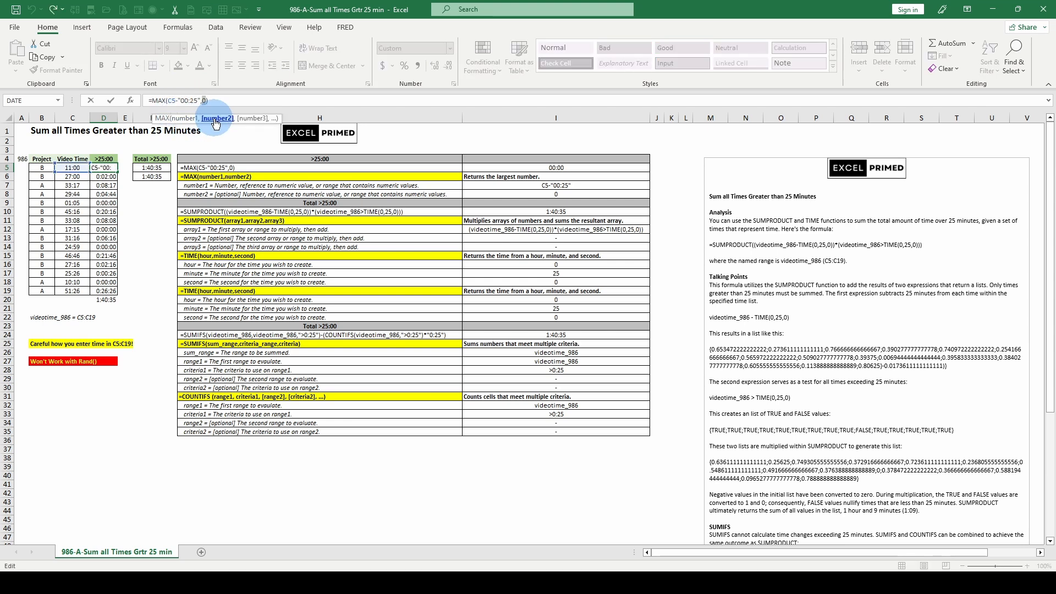
pyautogui.press('Escape')
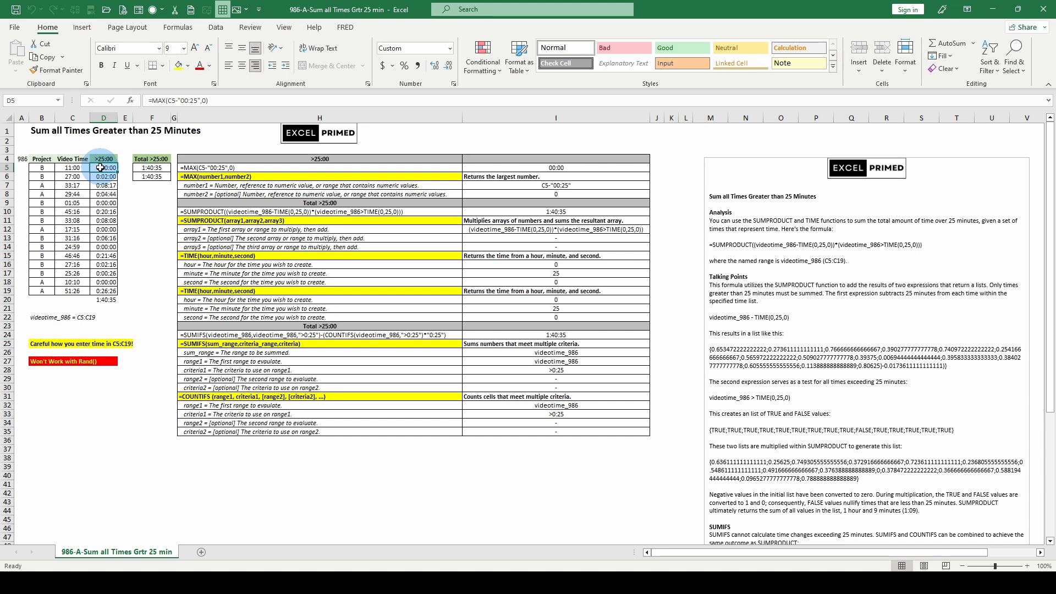
pyautogui.press('F2')
pyautogui.click(184, 119)
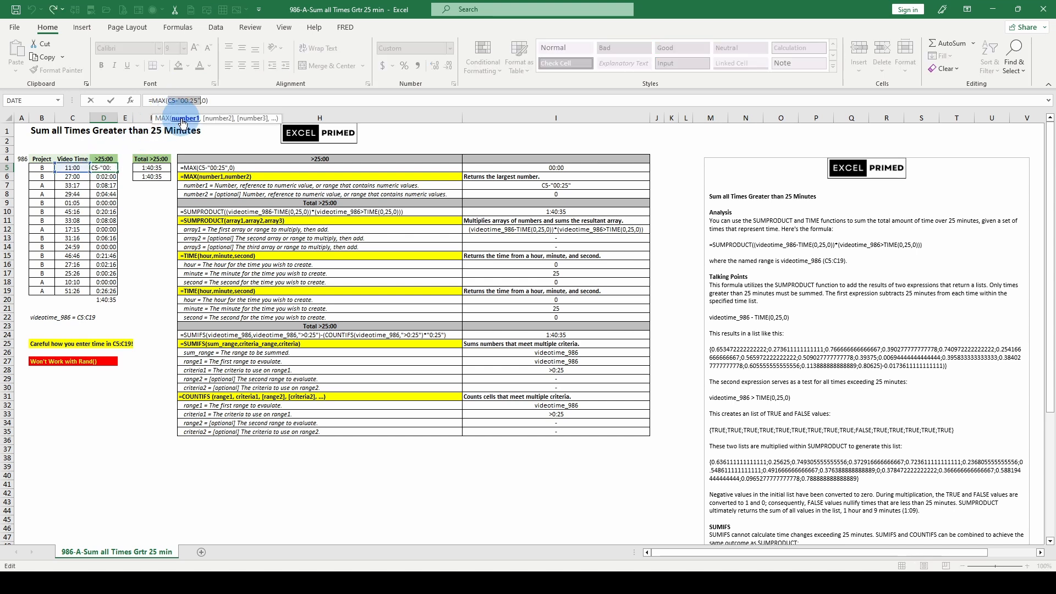
pyautogui.press('F9')
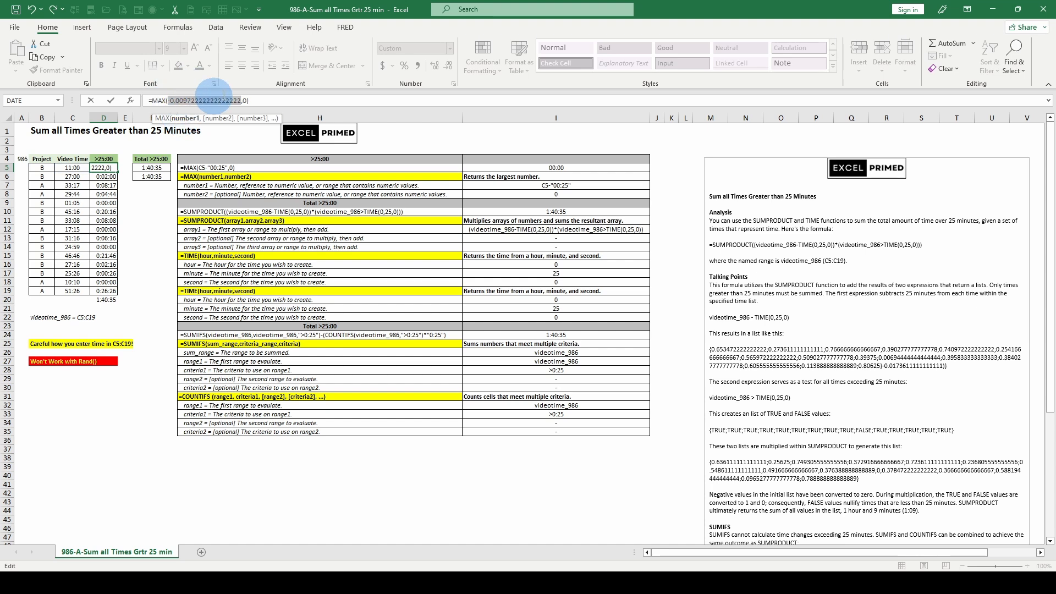
pyautogui.press('Escape')
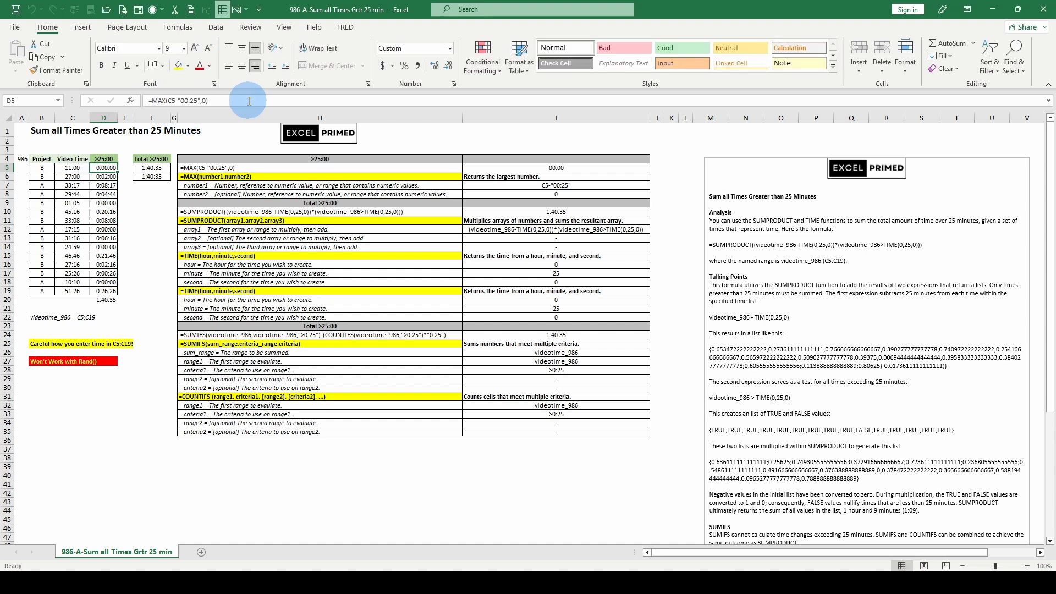
# Step: Evaluate the number1 argument of the MAX formula in D6 in place, and leave the cell without saving
pyautogui.click(102, 176)
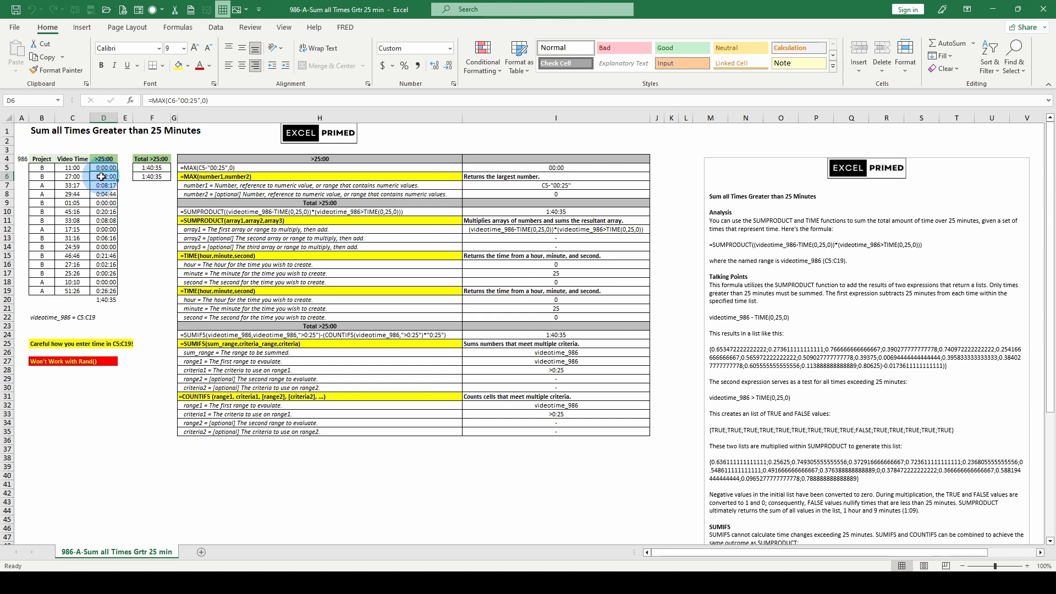
pyautogui.doubleClick(102, 177)
pyautogui.click(186, 120)
pyautogui.press('F9')
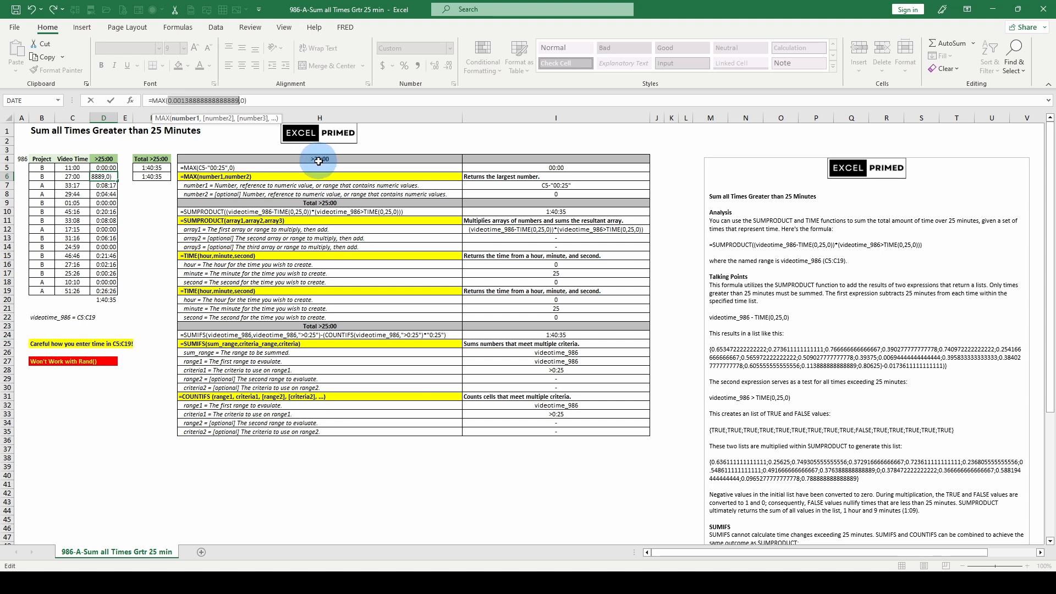
pyautogui.press('Escape')
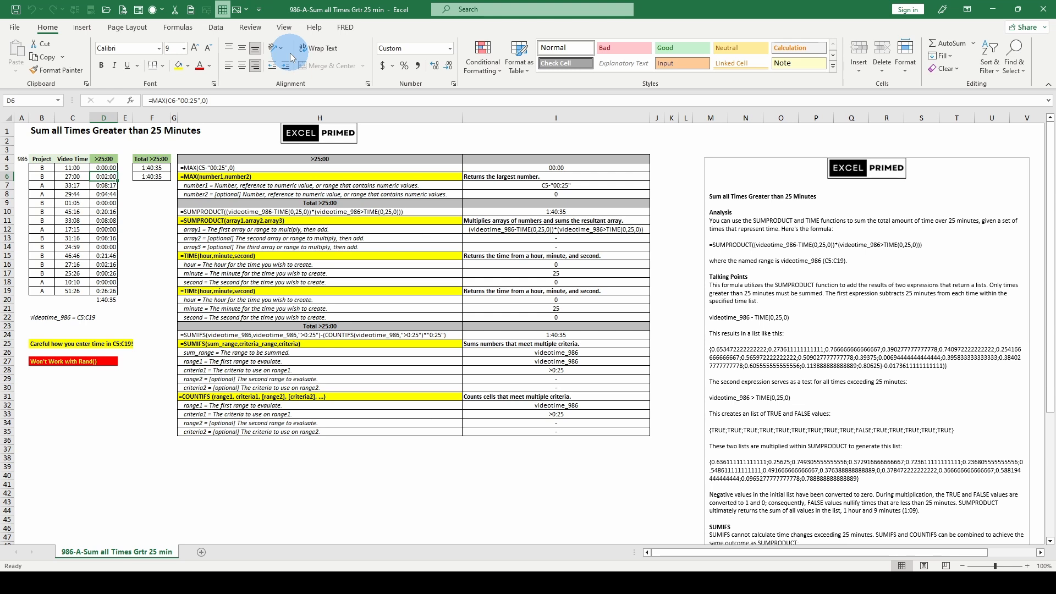
# Step: Apply the custom number format mm:ss to the >25:00 times in D5:D19, and check the format on D5
pyautogui.hotkey('ctrl', '1')
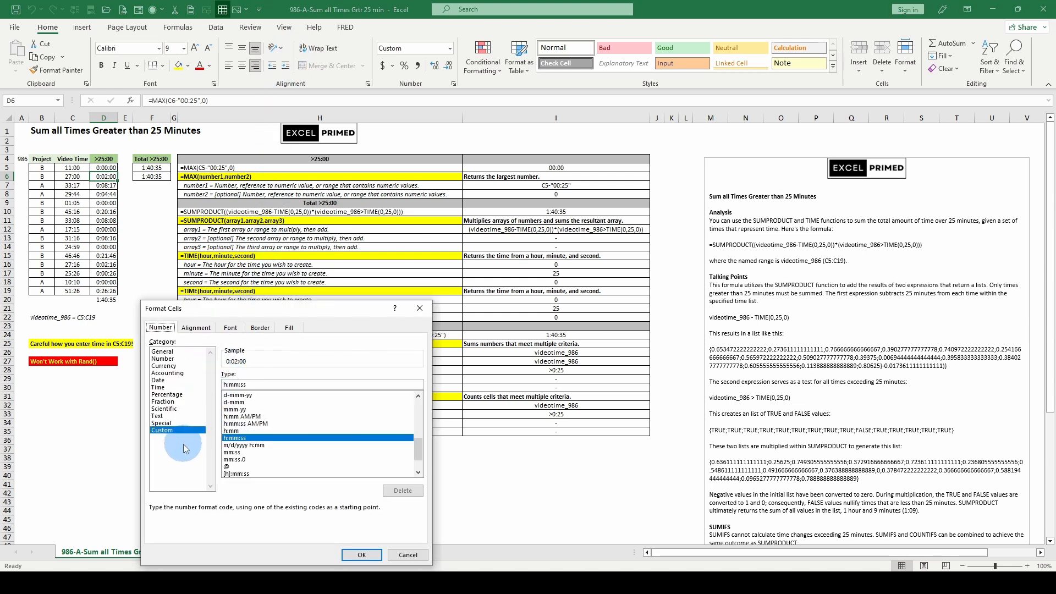
pyautogui.doubleClick(231, 454)
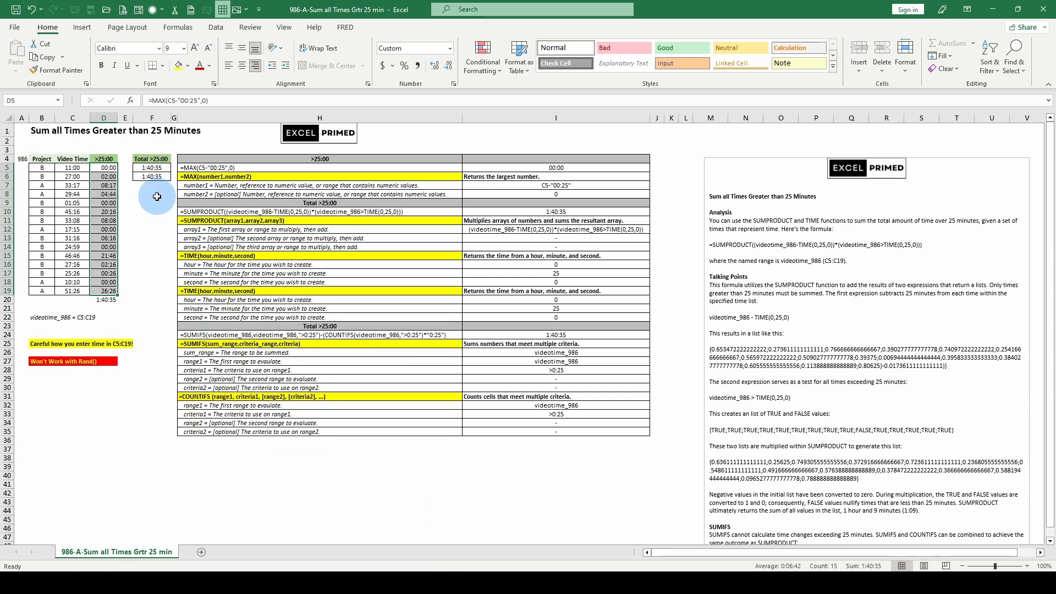
pyautogui.click(105, 170)
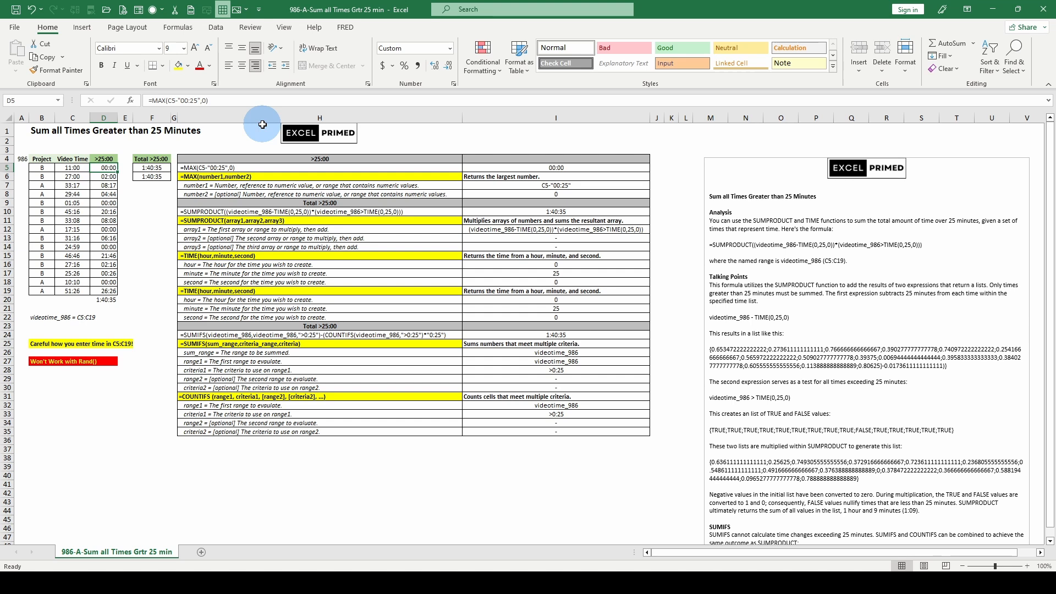
pyautogui.hotkey('ctrl', '1')
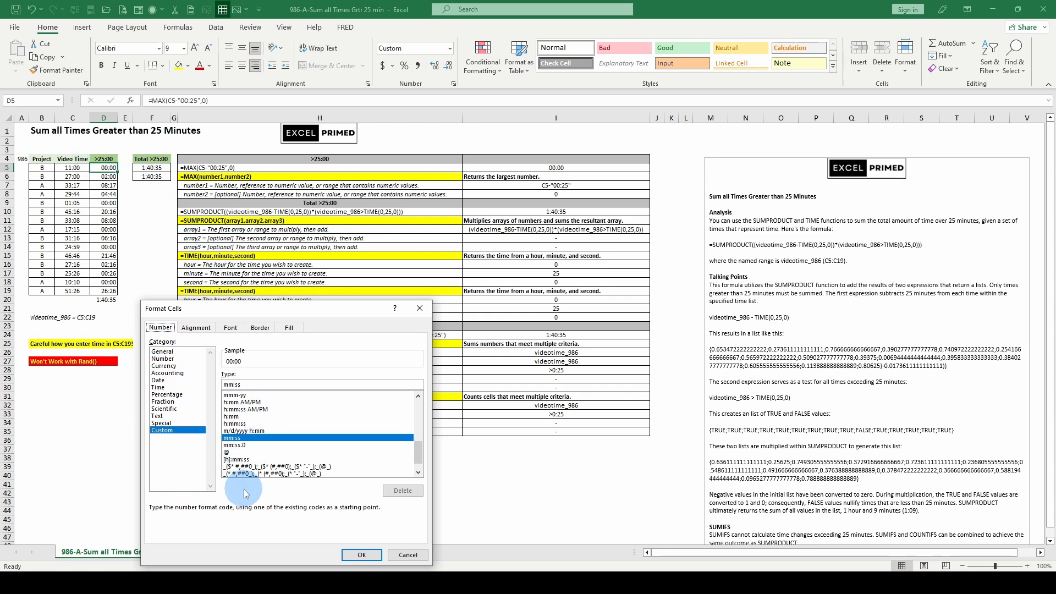
pyautogui.press('Return')
# Step: Compare the SUMPRODUCT total in F5 with the MAX formula in D5 and the column sum in D20
pyautogui.click(152, 168)
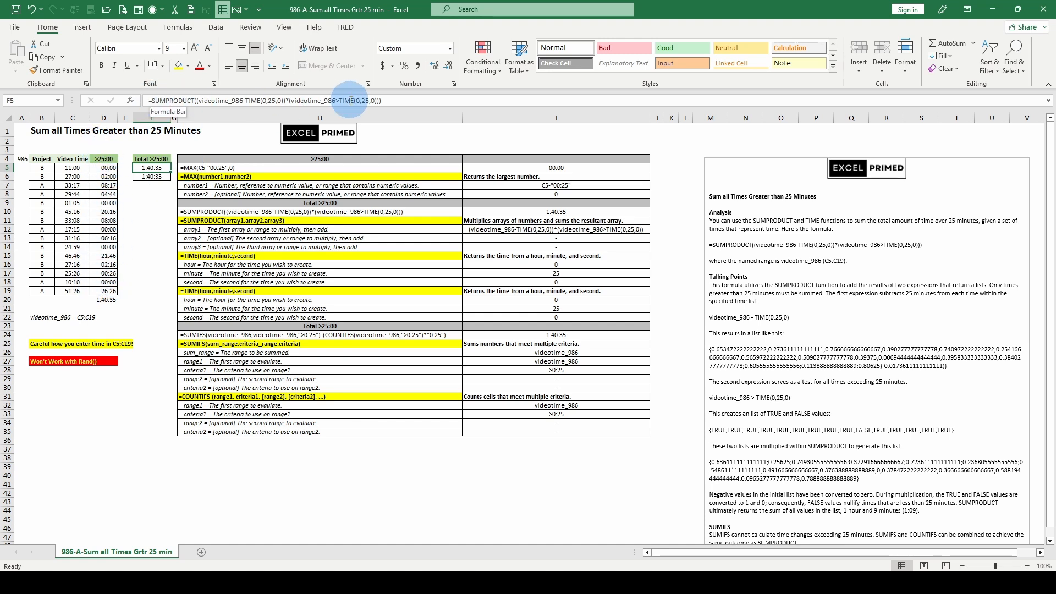
pyautogui.click(104, 167)
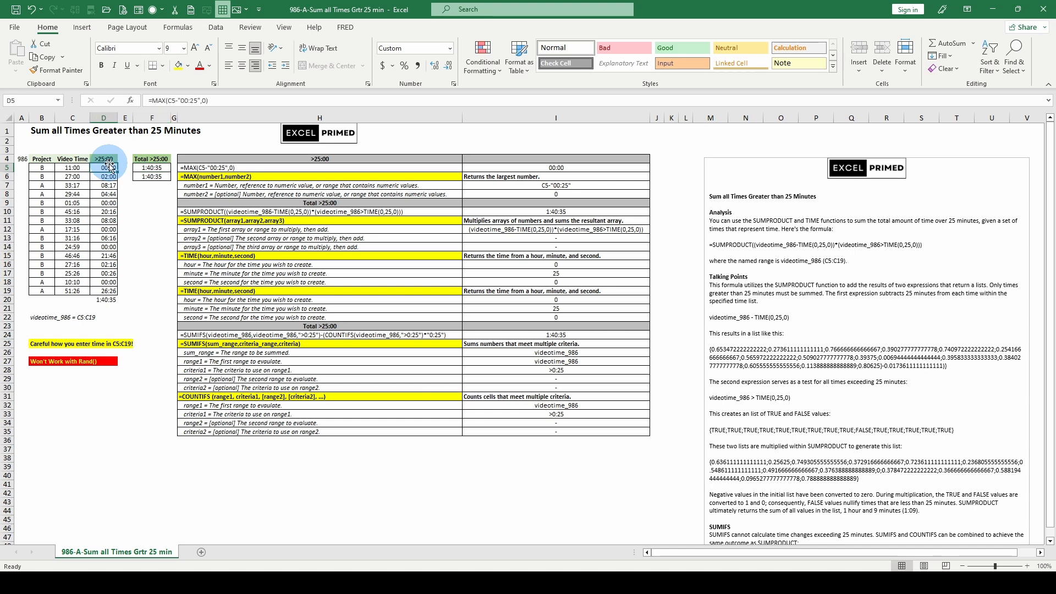
pyautogui.click(108, 301)
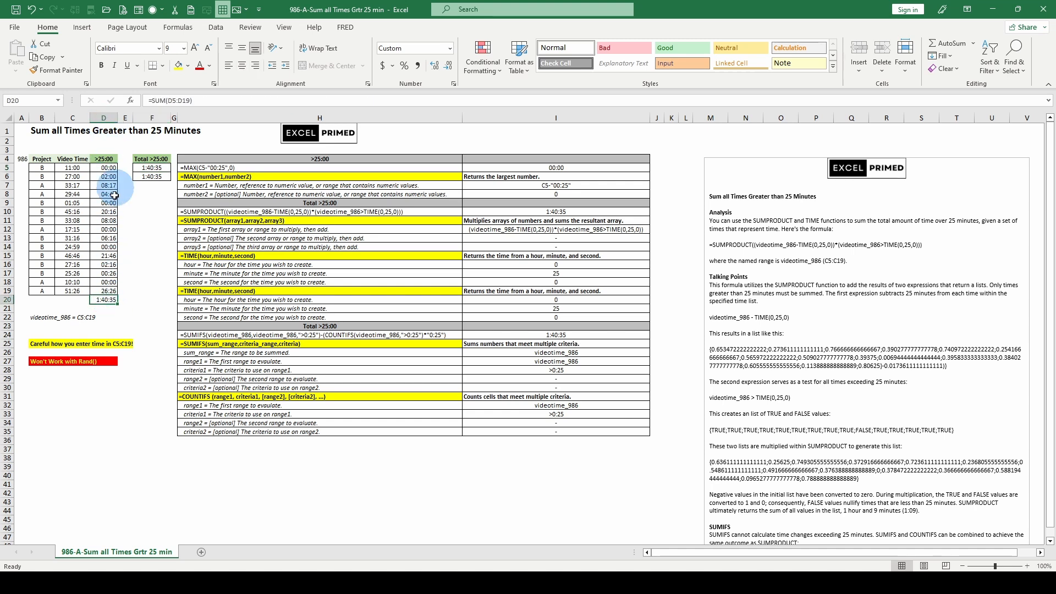
# Step: Examine the array1 argument of the SUMPRODUCT formula in F5, and exit the formula without saving
pyautogui.click(151, 168)
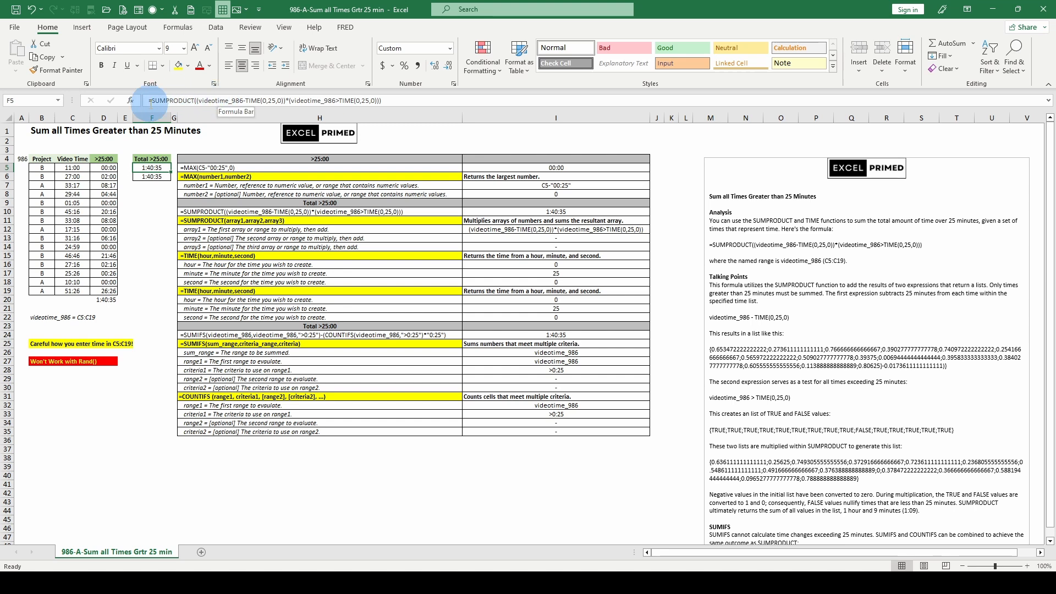
pyautogui.click(230, 101)
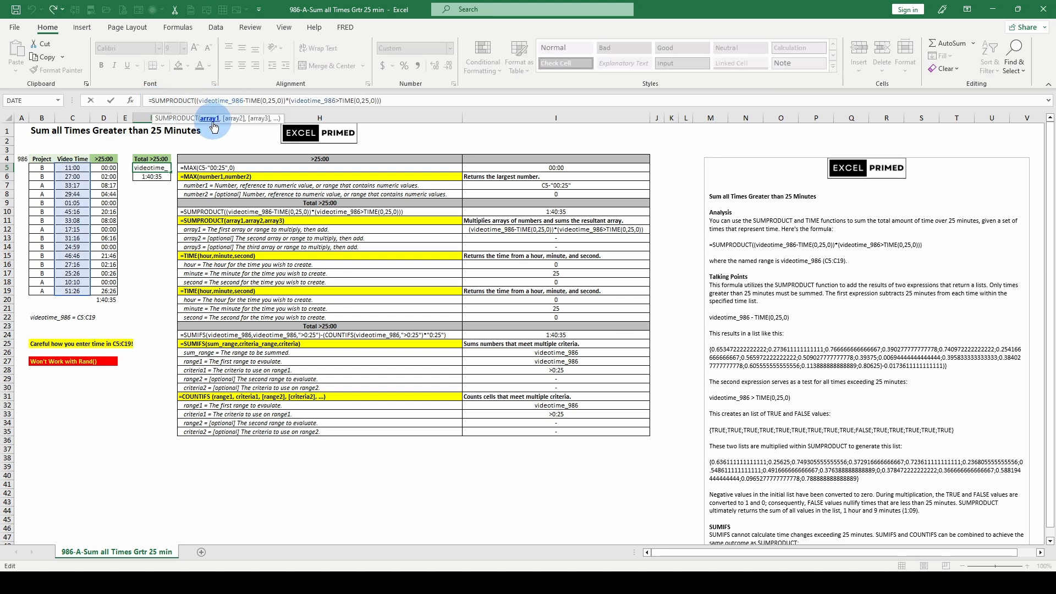
pyautogui.click(209, 119)
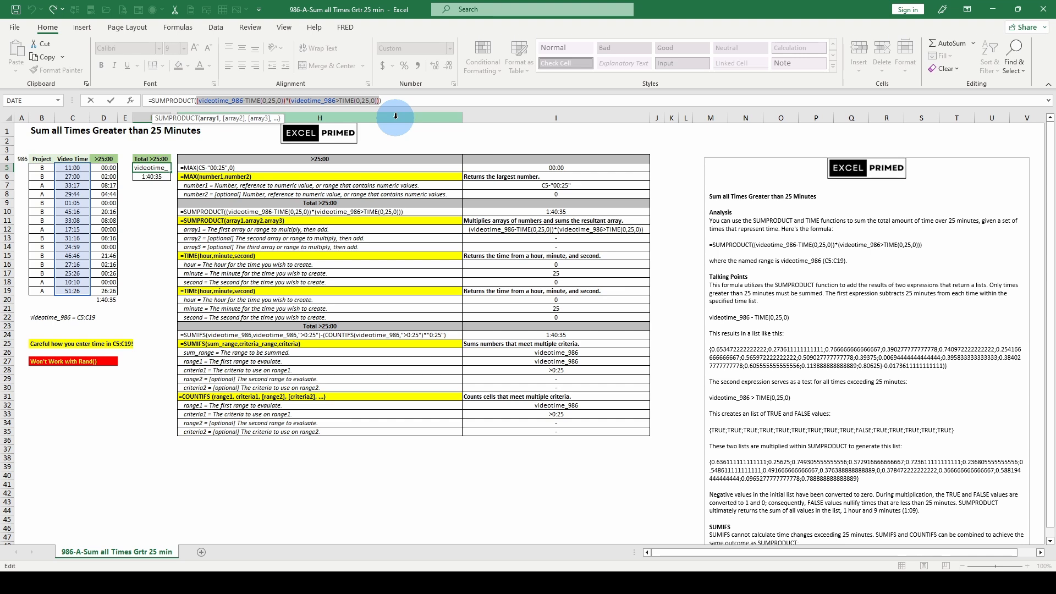
pyautogui.press('Escape')
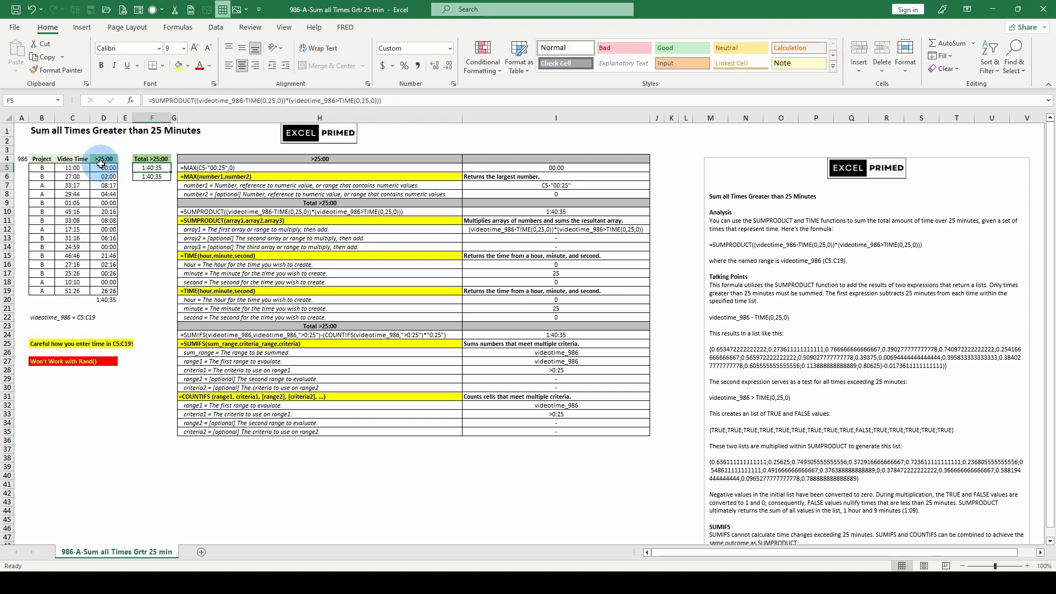
pyautogui.click(212, 100)
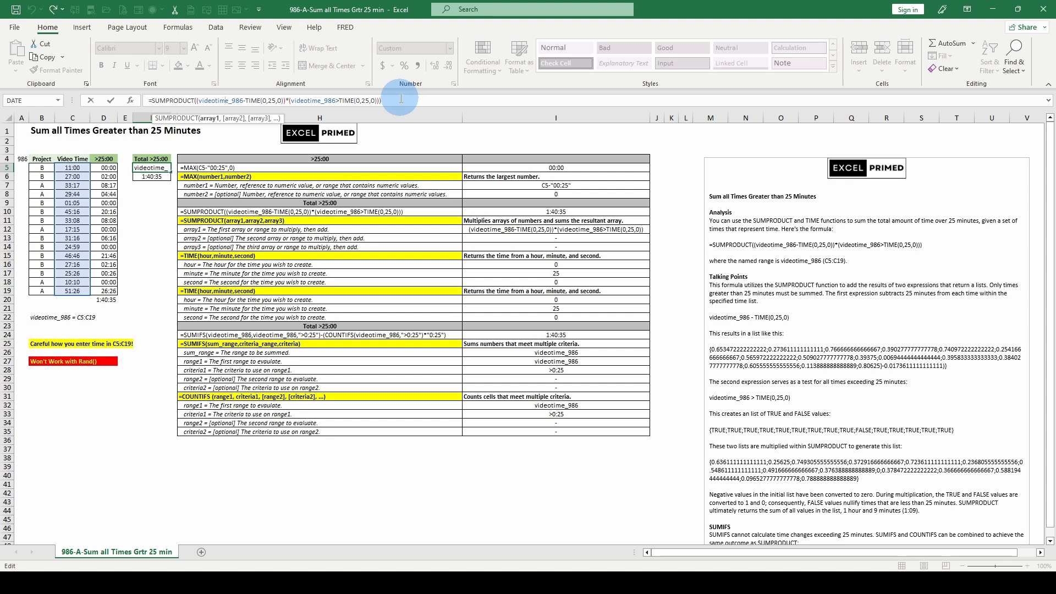
pyautogui.press('Escape')
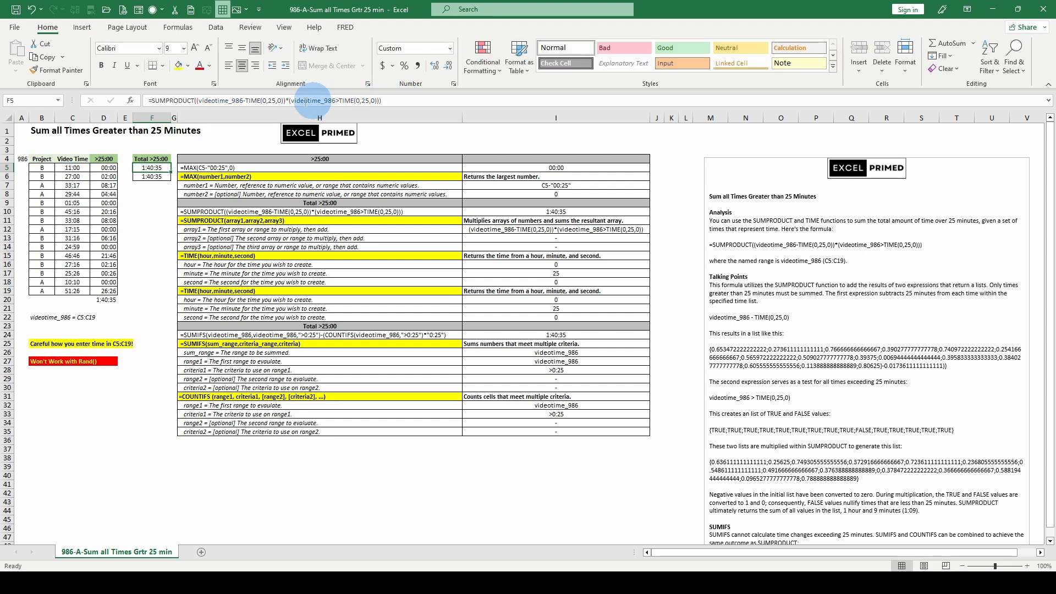
# Step: Examine the SUMIFS arguments and the COUNTIFS criteria range in the F6 formula, leaving its content as it is
pyautogui.click(150, 177)
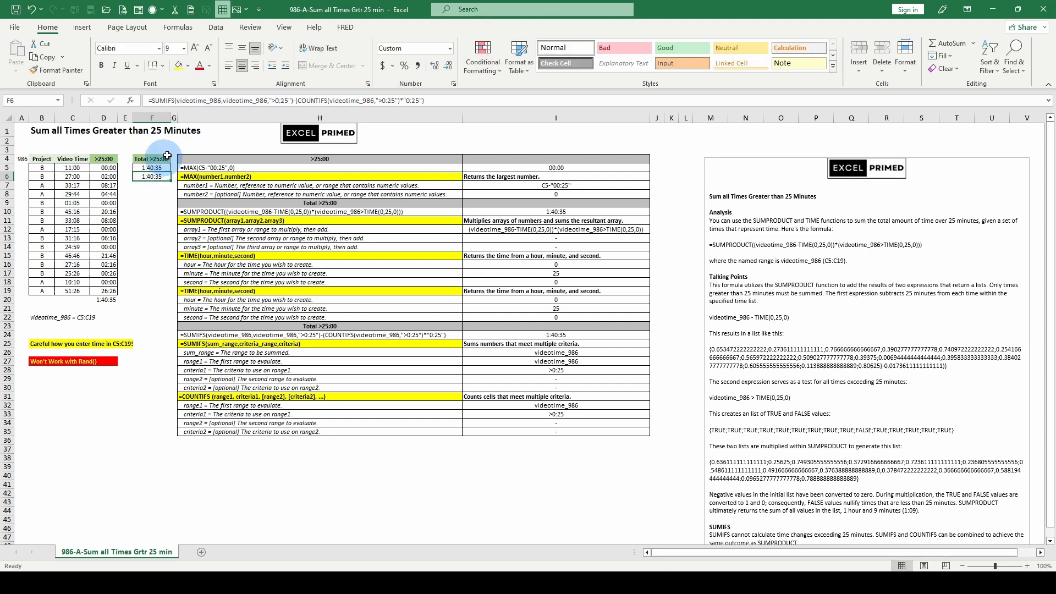
pyautogui.click(192, 101)
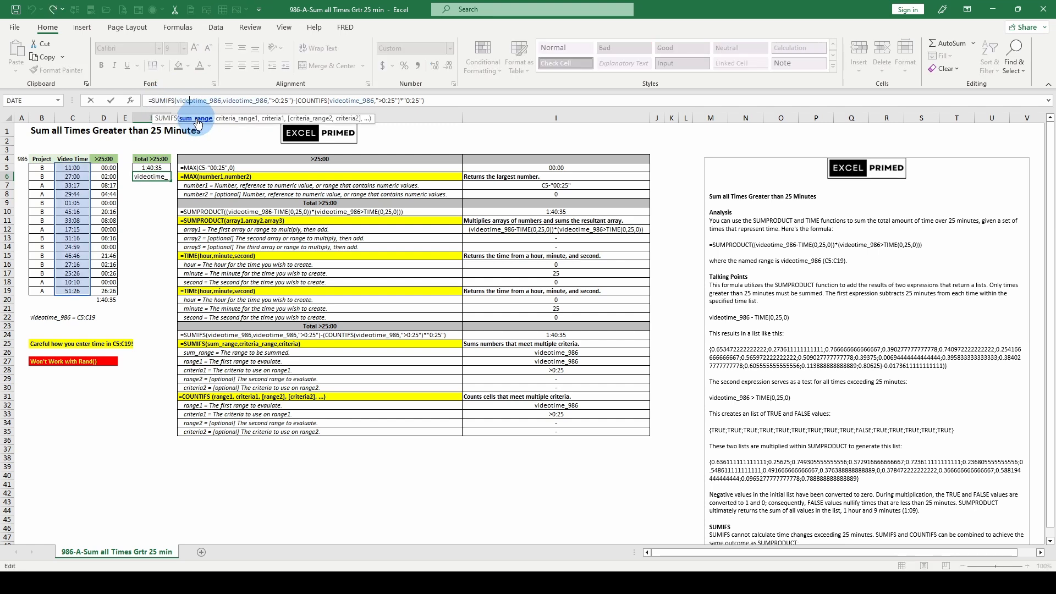
pyautogui.click(197, 119)
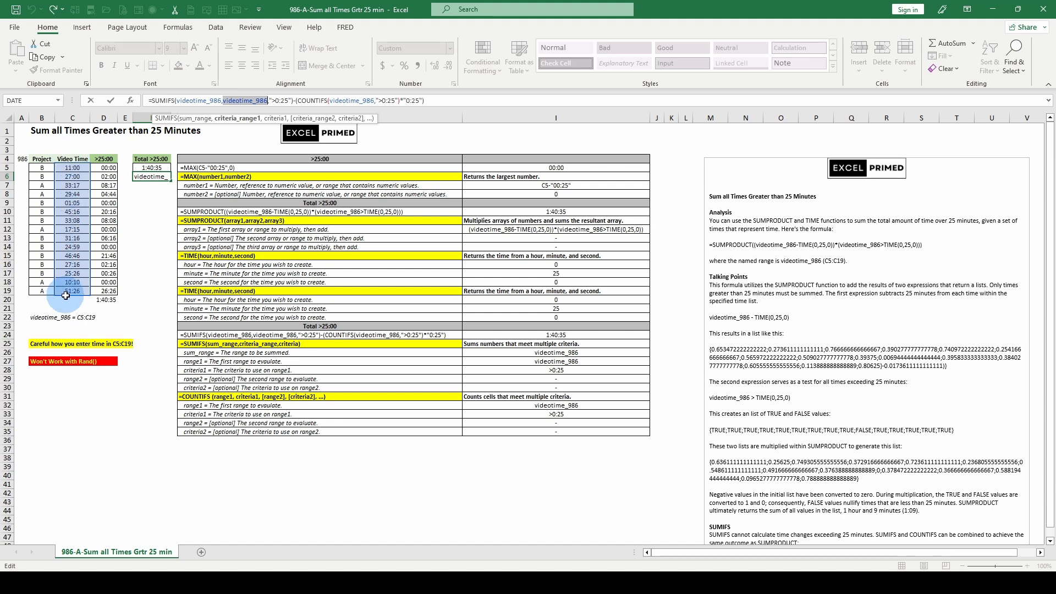
pyautogui.click(277, 121)
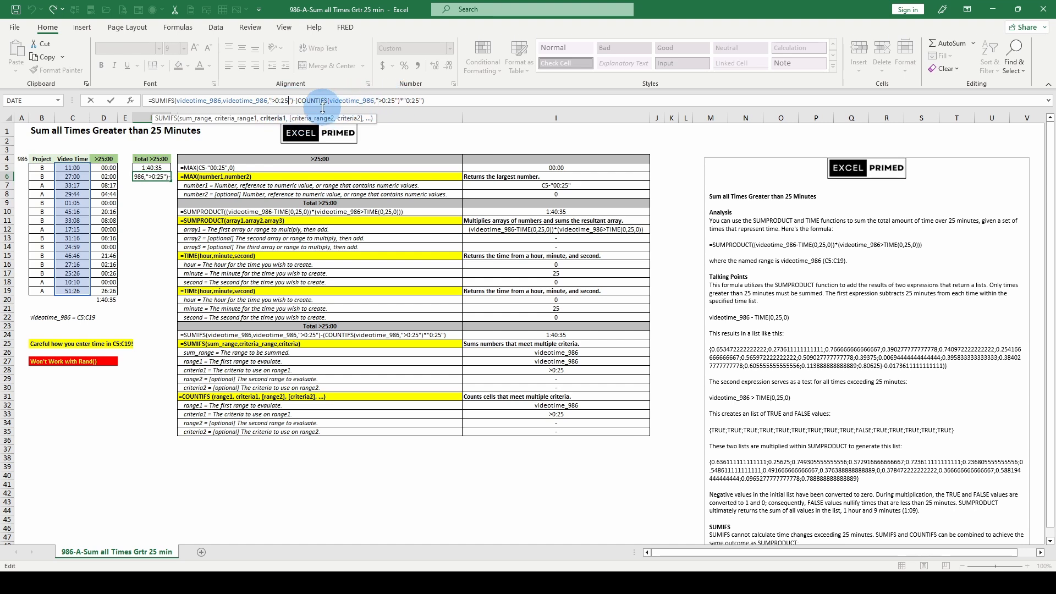
pyautogui.click(340, 101)
pyautogui.click(340, 101)
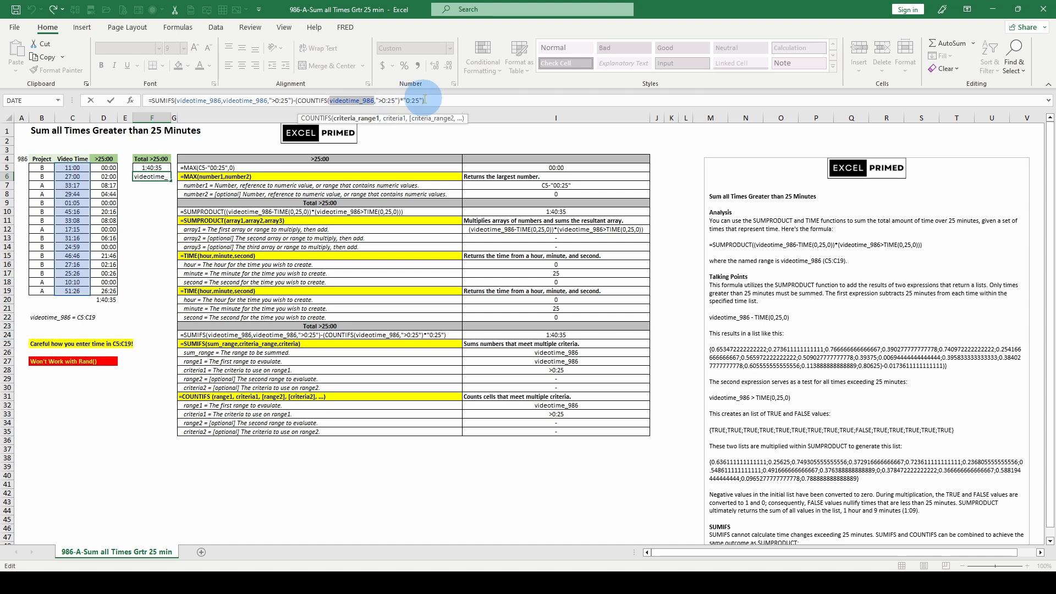
pyautogui.hotkey('ctrl', 'Return')
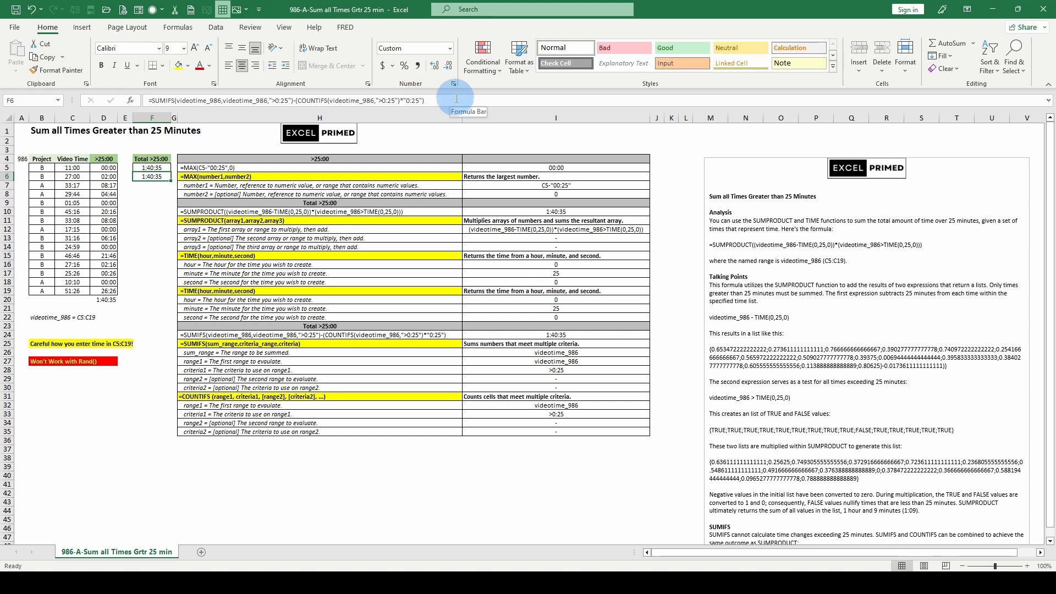
# Step: Review the formulas in D5, F5 and F6, and look through the explanatory notes beside the formula breakdown
pyautogui.click(108, 166)
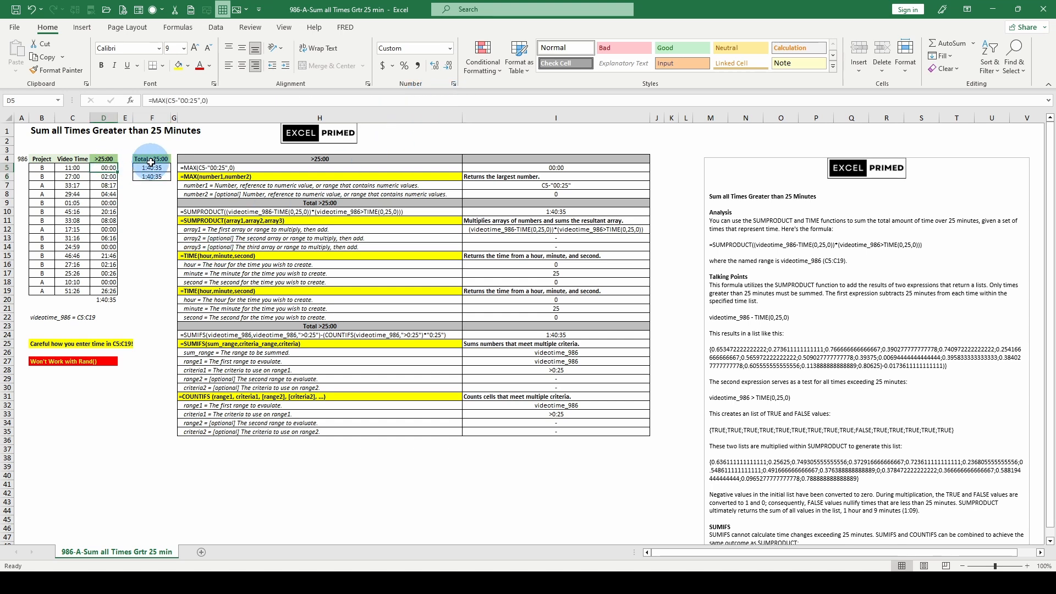
pyautogui.click(150, 174)
pyautogui.click(152, 168)
pyautogui.click(152, 177)
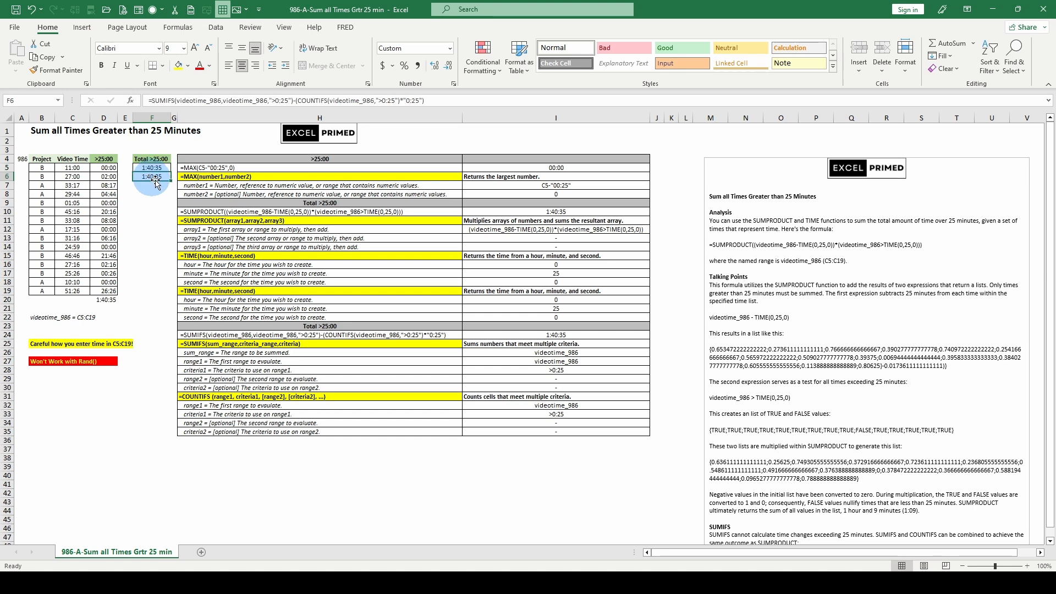
pyautogui.scroll(-8, 704, 327)
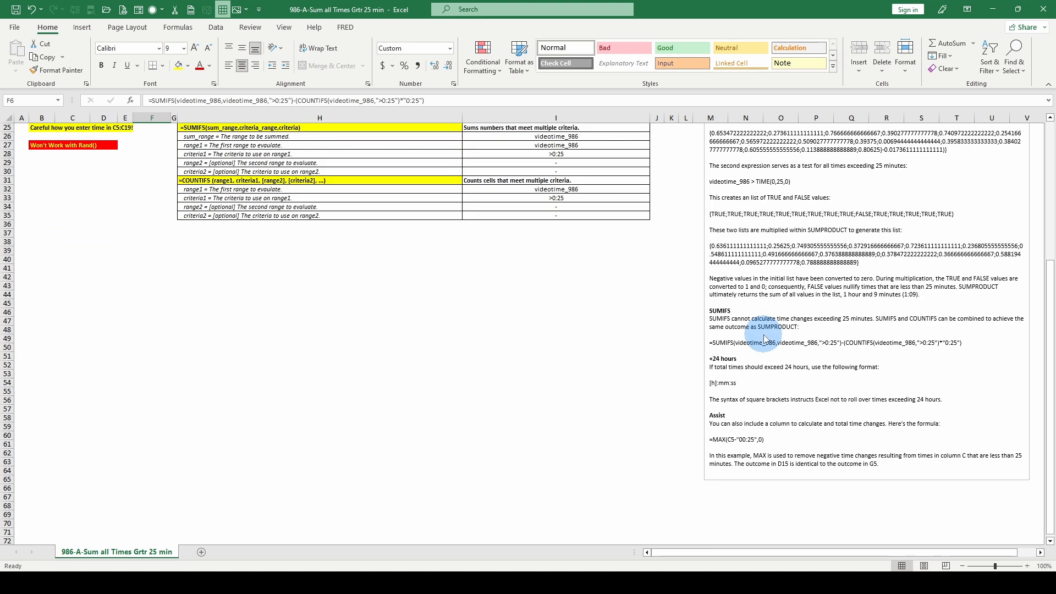
pyautogui.scroll(8, 763, 339)
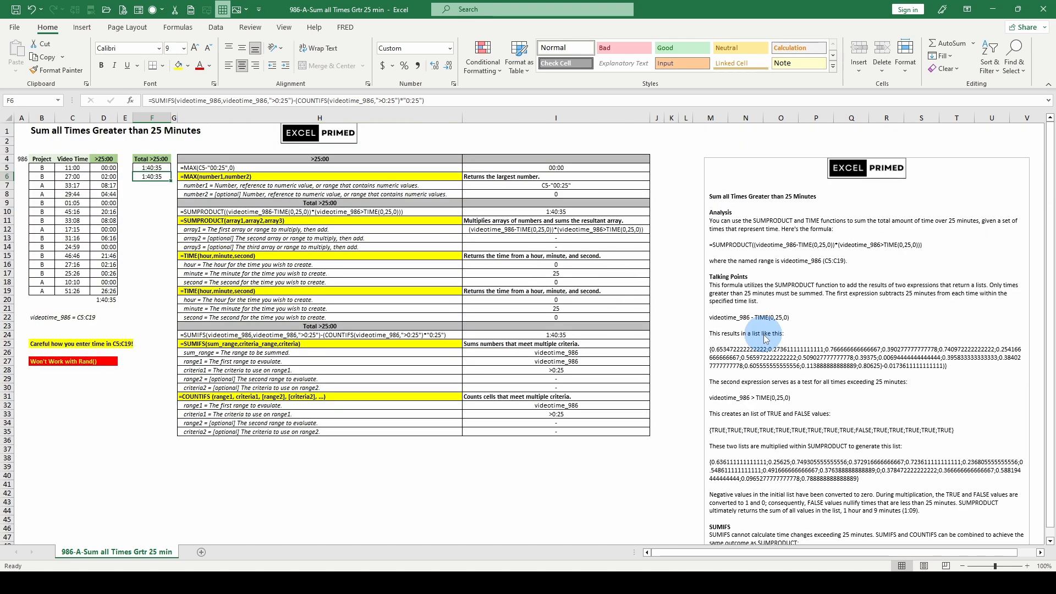
# Step: Recheck the SUMIFS formula in F6 and the SUMPRODUCT formula in F5
pyautogui.keyDown('shift'); pyautogui.click(150, 163); pyautogui.keyUp('shift')
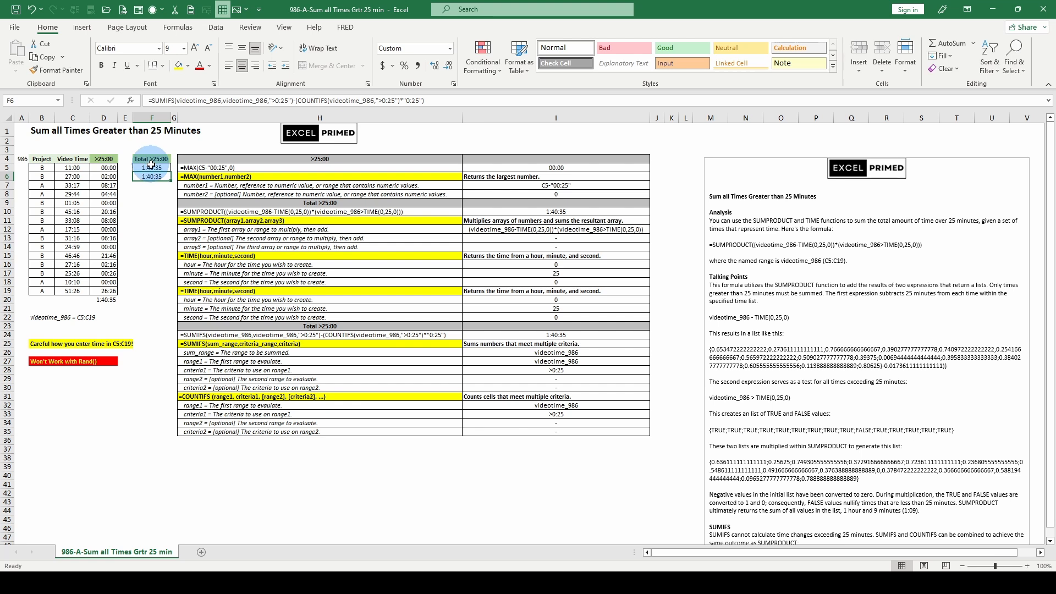
pyautogui.click(192, 100)
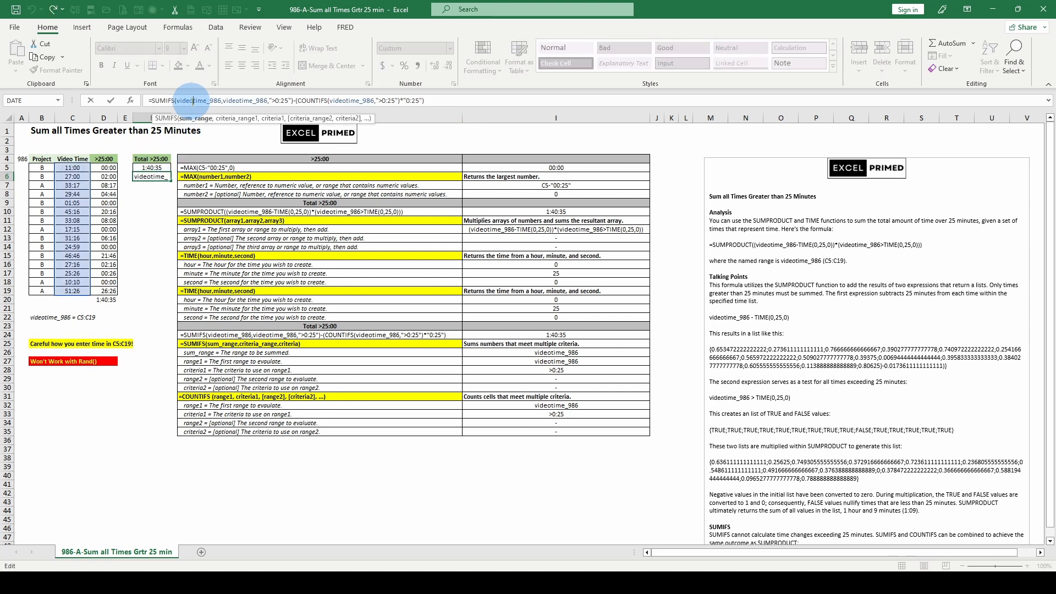
pyautogui.click(152, 167)
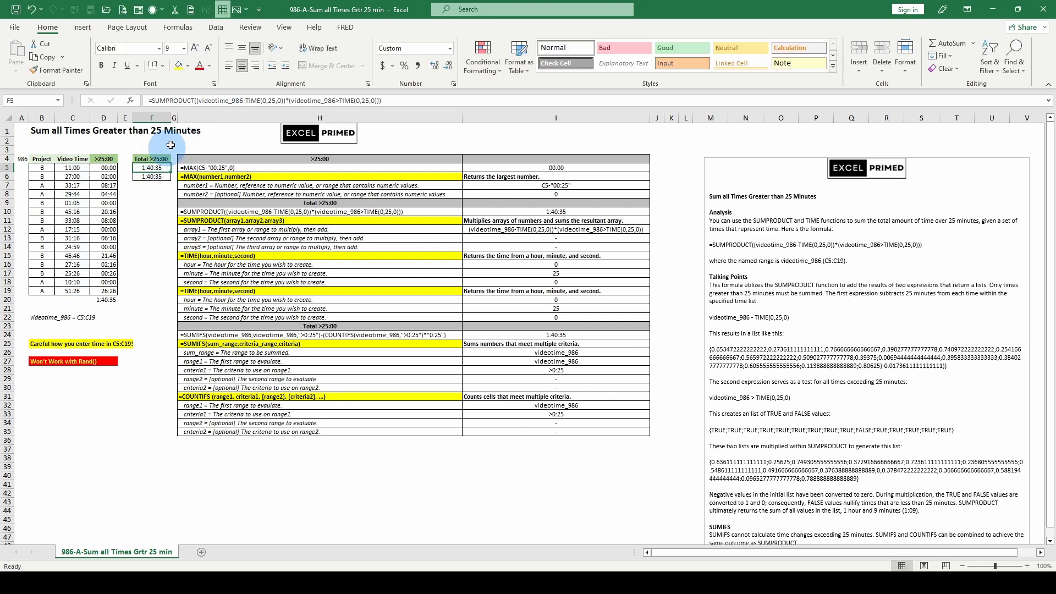
# Step: Evaluate the array1 argument of the SUMPRODUCT formula in F5 to inspect its array values, and exit without saving
pyautogui.click(201, 101)
pyautogui.click(211, 120)
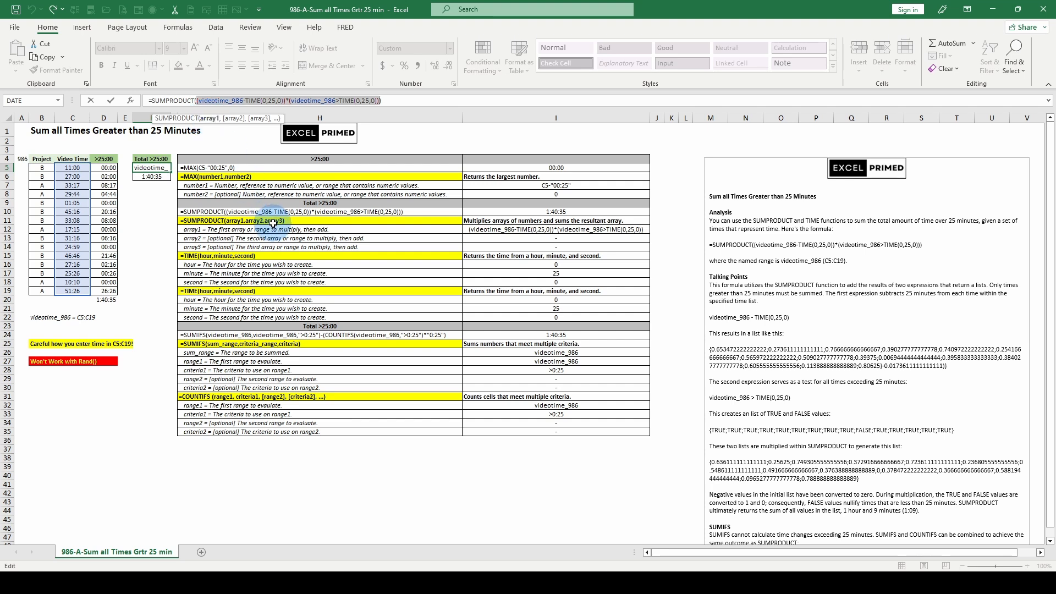
pyautogui.press('F9')
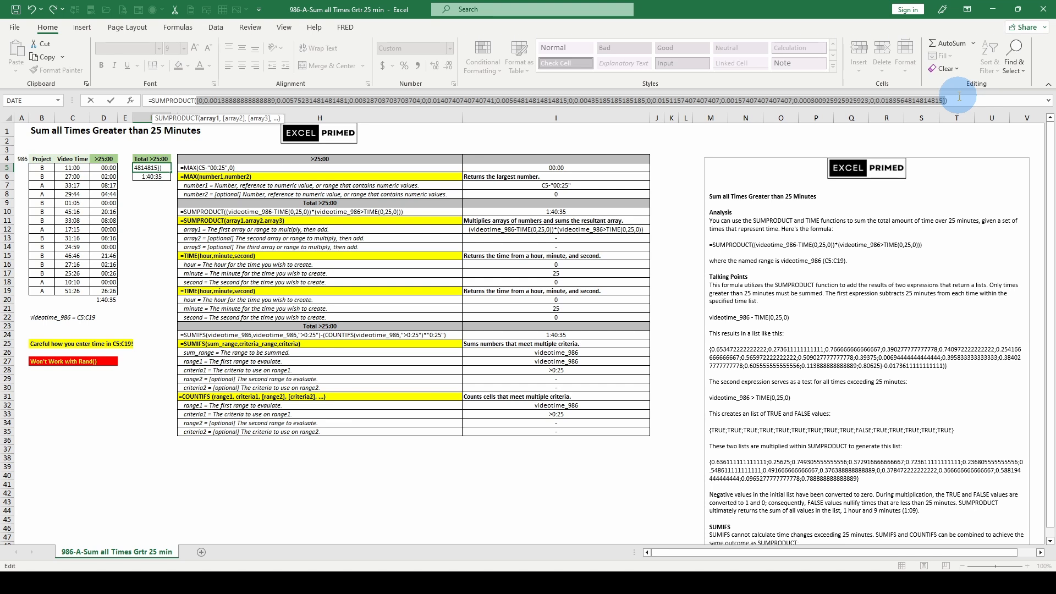
pyautogui.press('Escape')
# Step: Evaluate the sum_range argument videotime_986 of the SUMIFS formula in F6 in place, discarding the evaluation each time
pyautogui.click(146, 177)
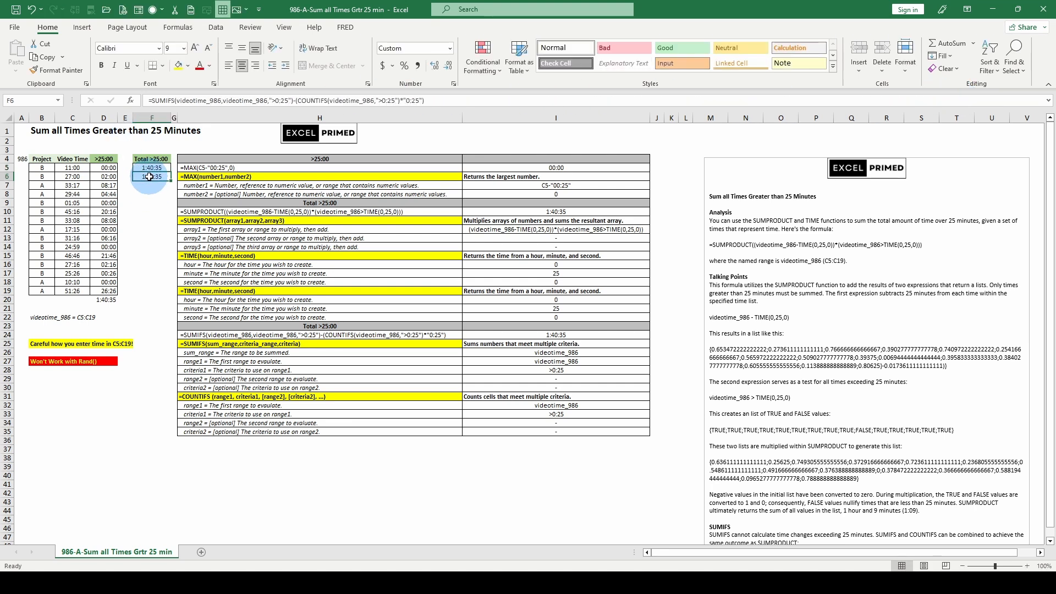
pyautogui.moveTo(176, 100); pyautogui.dragTo(219, 100)
pyautogui.press('F9')
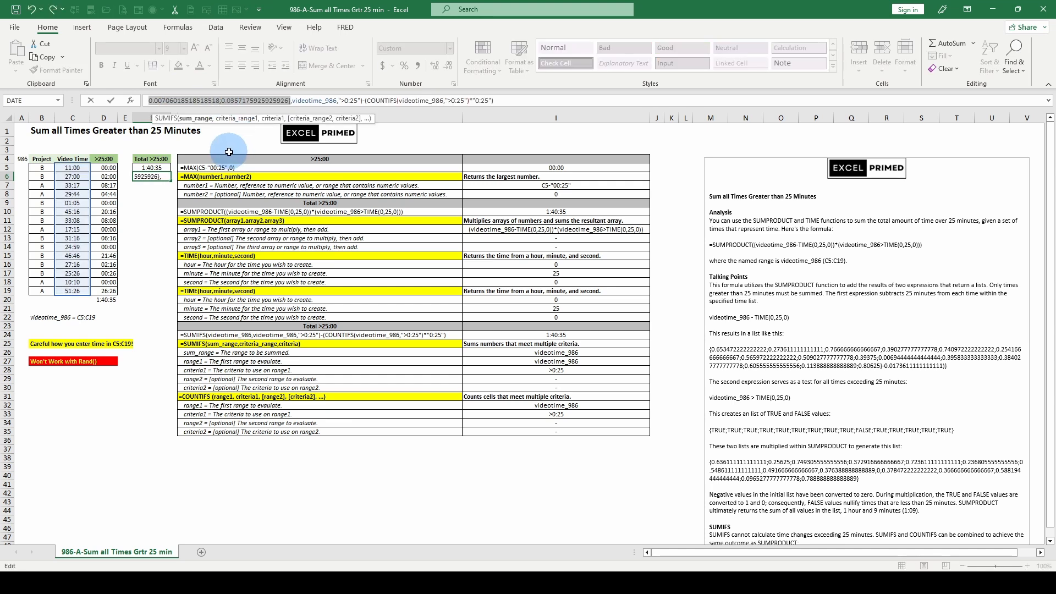
pyautogui.press('Escape')
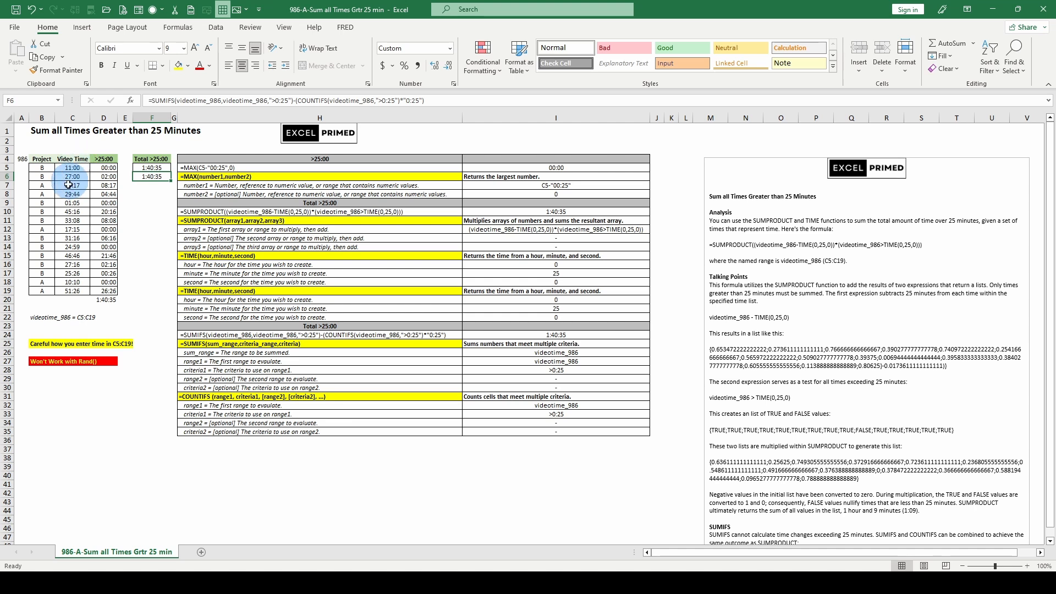
pyautogui.doubleClick(190, 100)
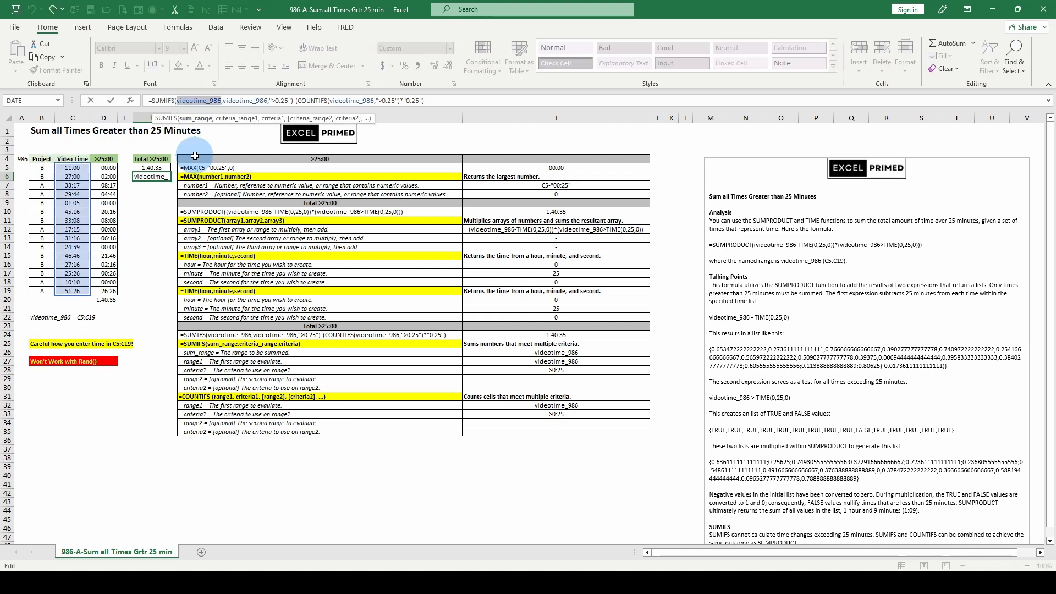
pyautogui.press('F9')
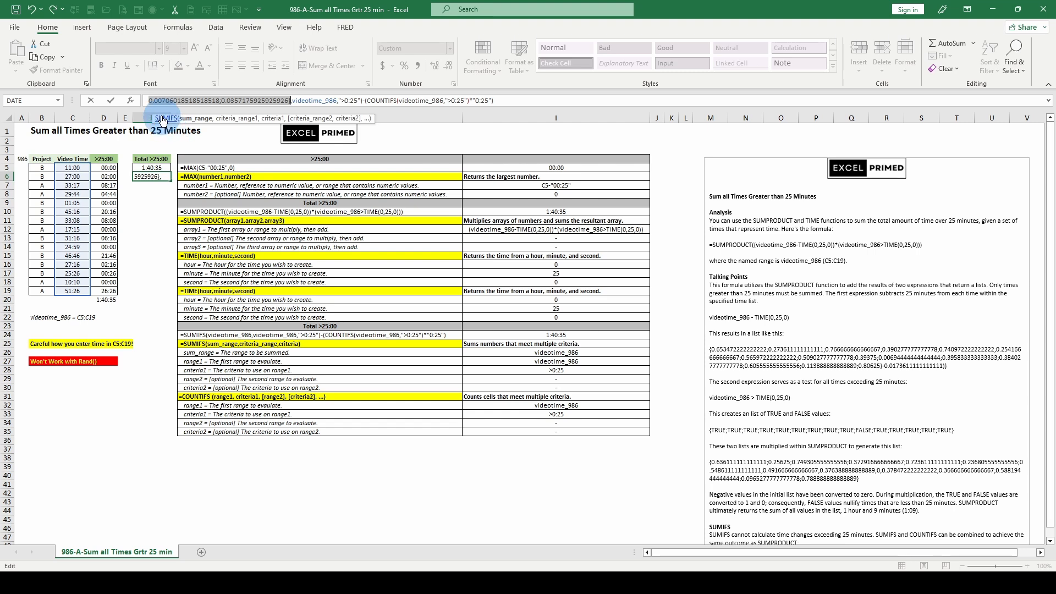
pyautogui.press('Escape')
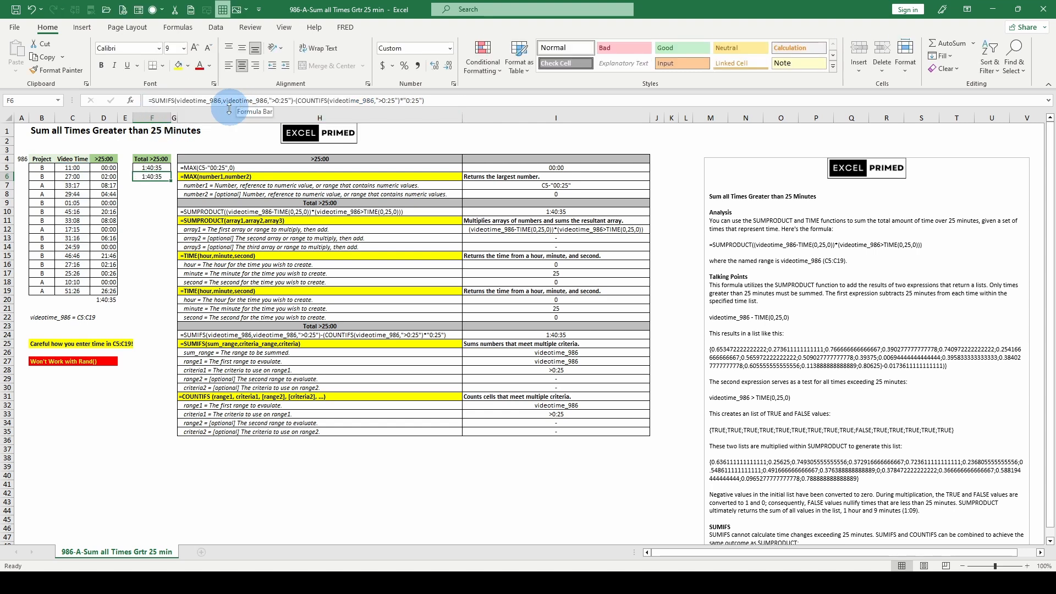
# Step: Inspect the full list of evaluated sum_range values of F6 in an expanded formula bar, collapse it and restore the formula
pyautogui.click(190, 100)
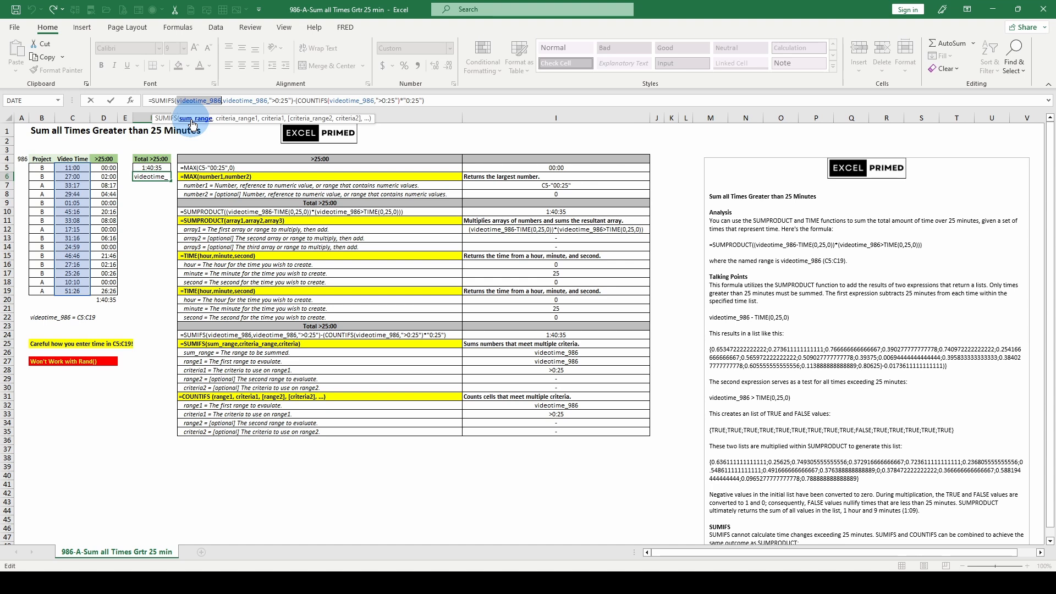
pyautogui.press('F9')
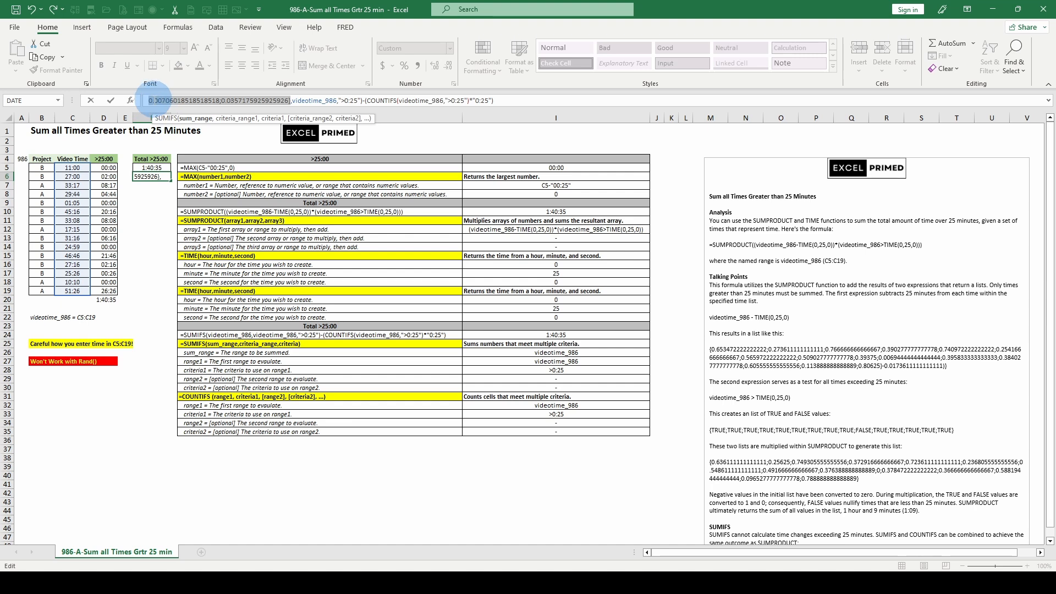
pyautogui.click(1048, 101)
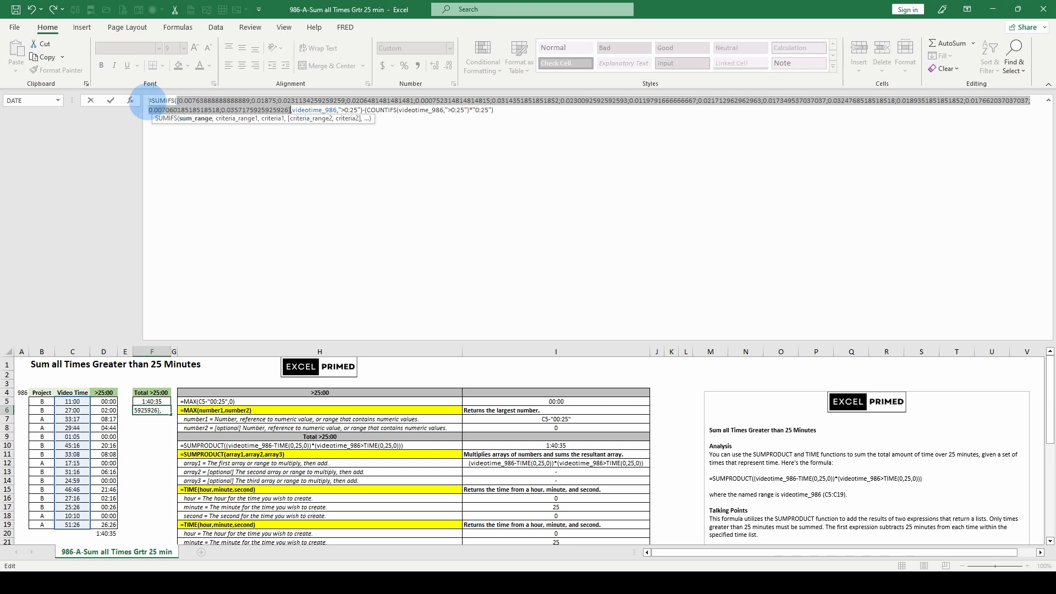
pyautogui.click(1048, 104)
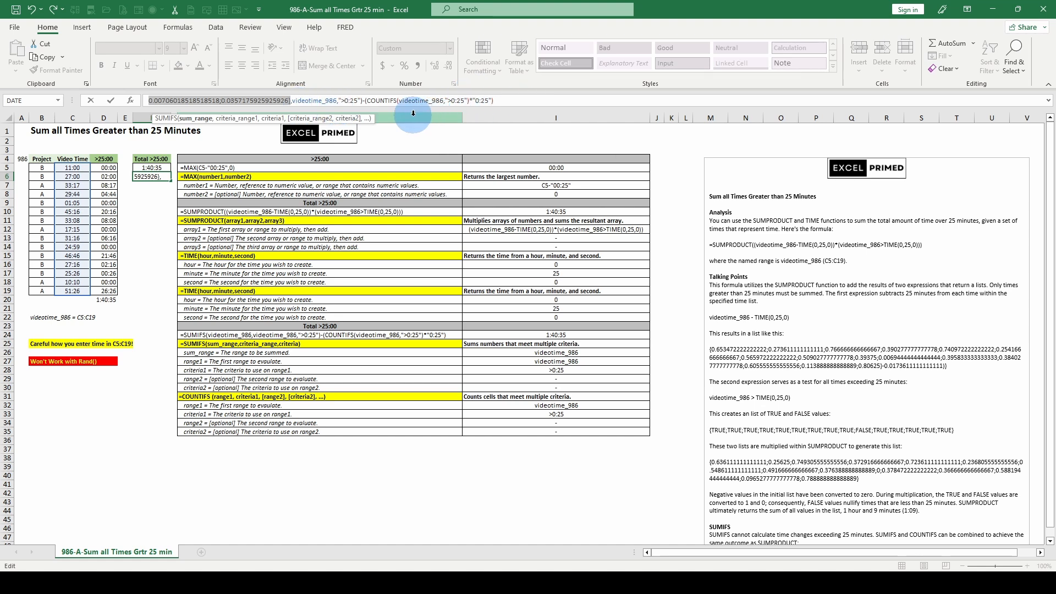
pyautogui.press('Escape')
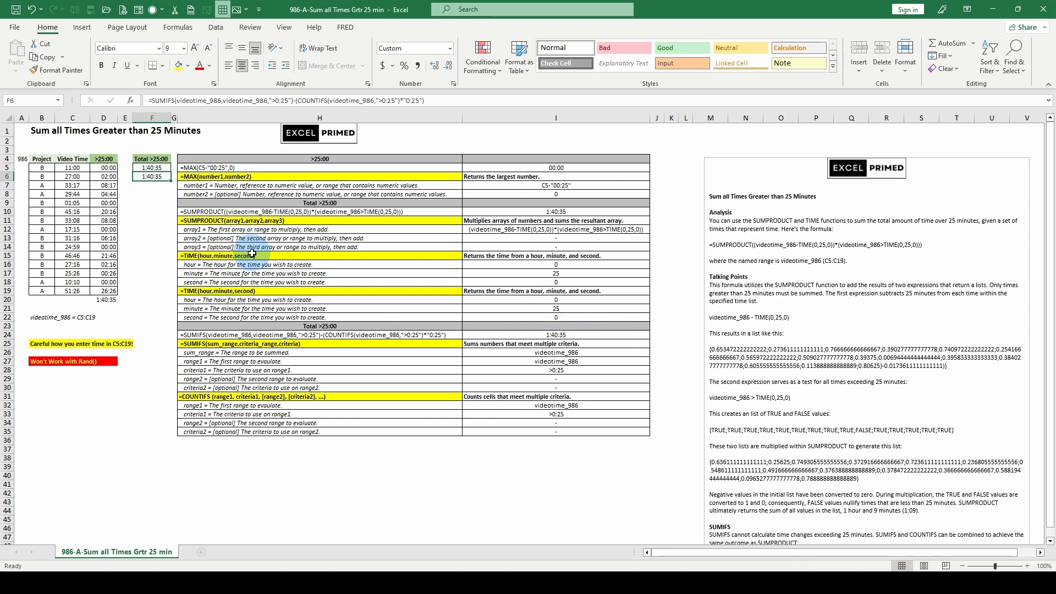
# Step: Review the SUM formula in D20 and the SUMPRODUCT formula in F5, look through the explanatory notes, and select empty cell H37
pyautogui.click(103, 299)
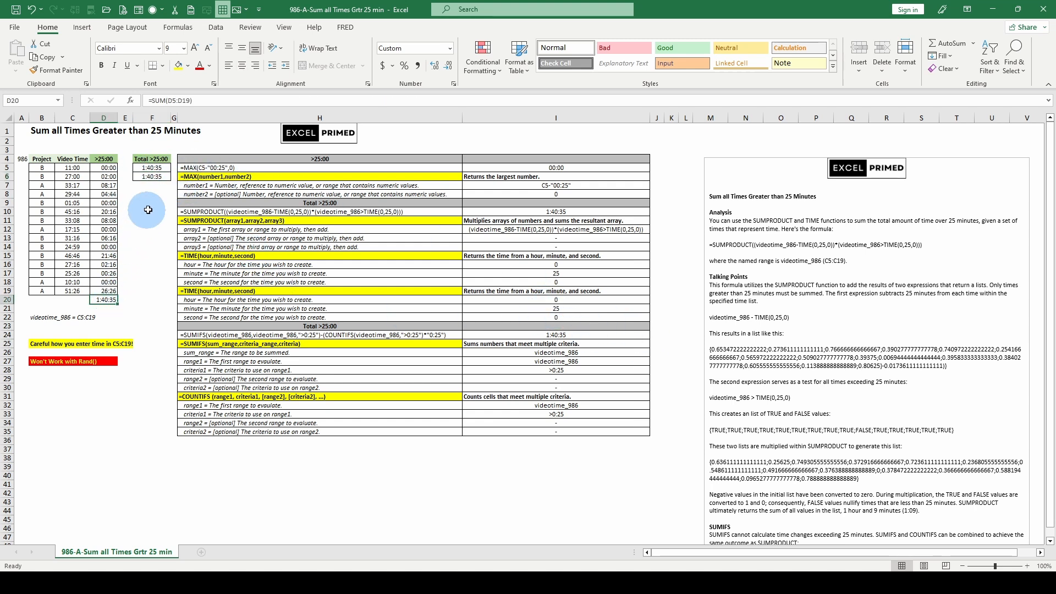
pyautogui.click(148, 164)
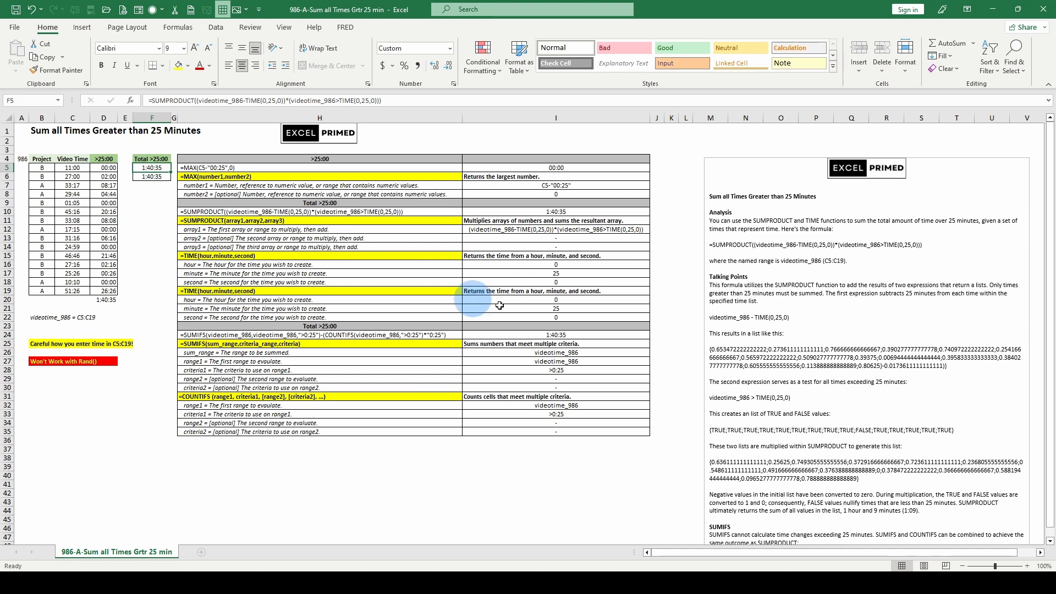
pyautogui.scroll(-1, 797, 316)
pyautogui.scroll(-8, 797, 317)
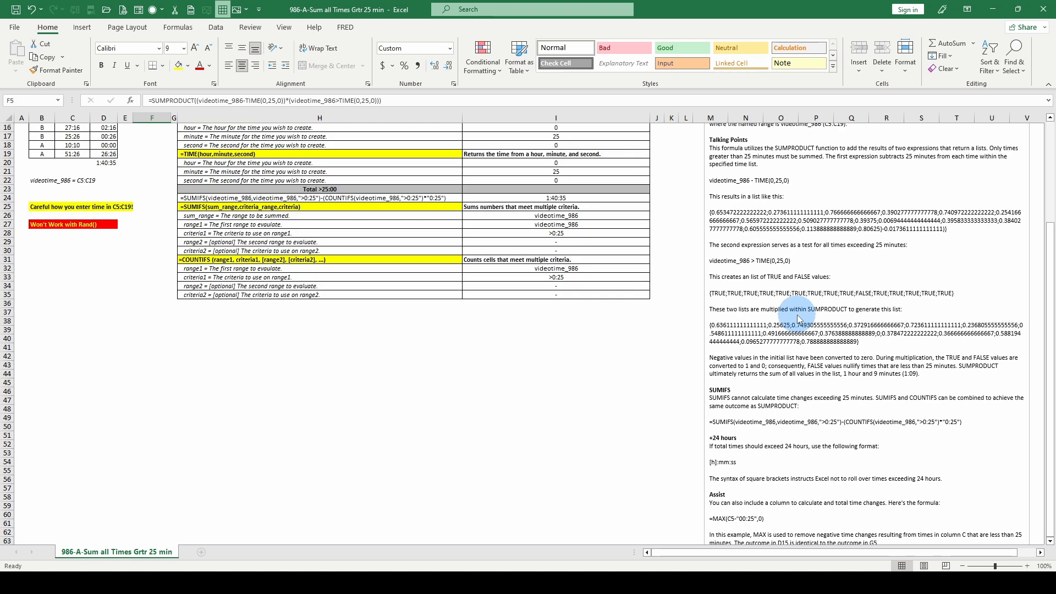
pyautogui.scroll(9, 798, 319)
pyautogui.click(329, 446)
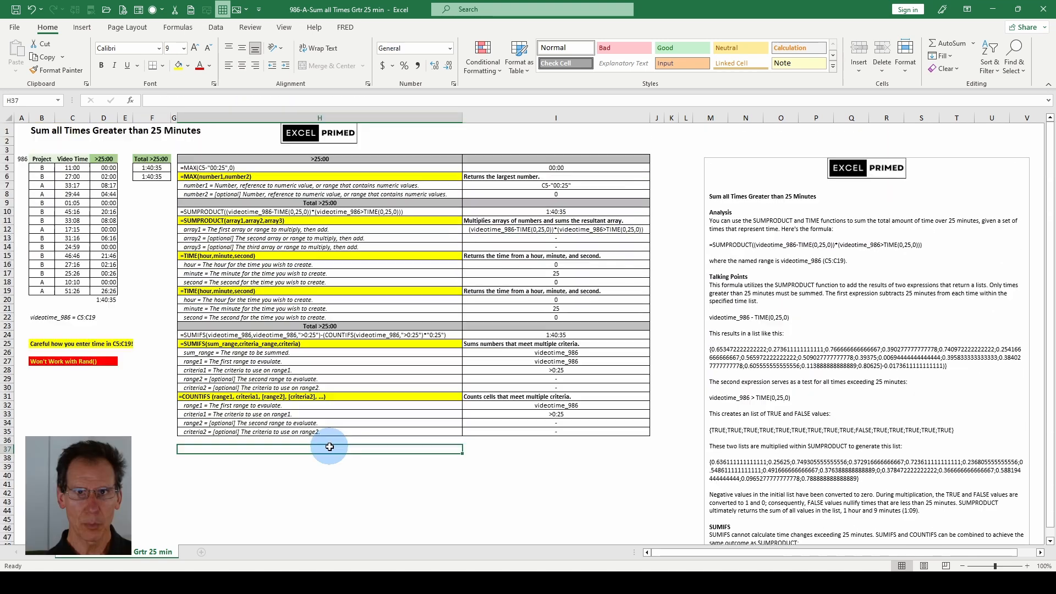